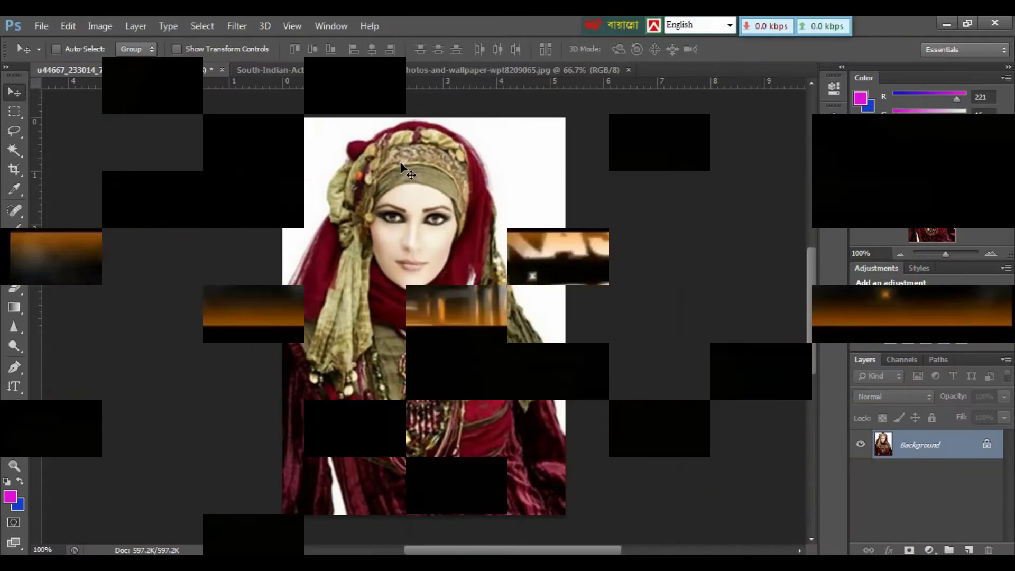
# - Compare the blue-background portrait with the hijab costume photo, ending on the hijab photo
pyautogui.click(454, 71)
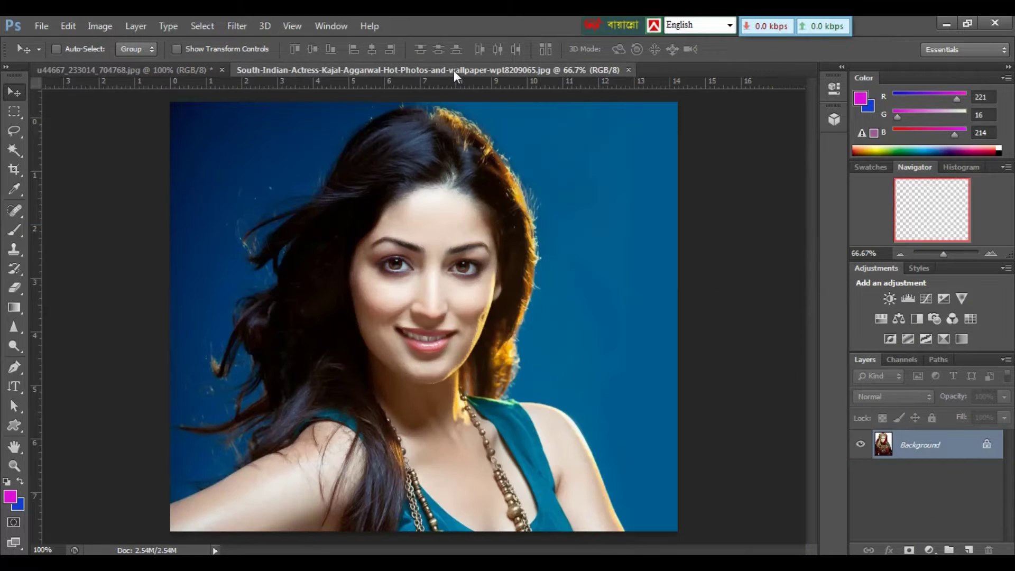
pyautogui.click(182, 69)
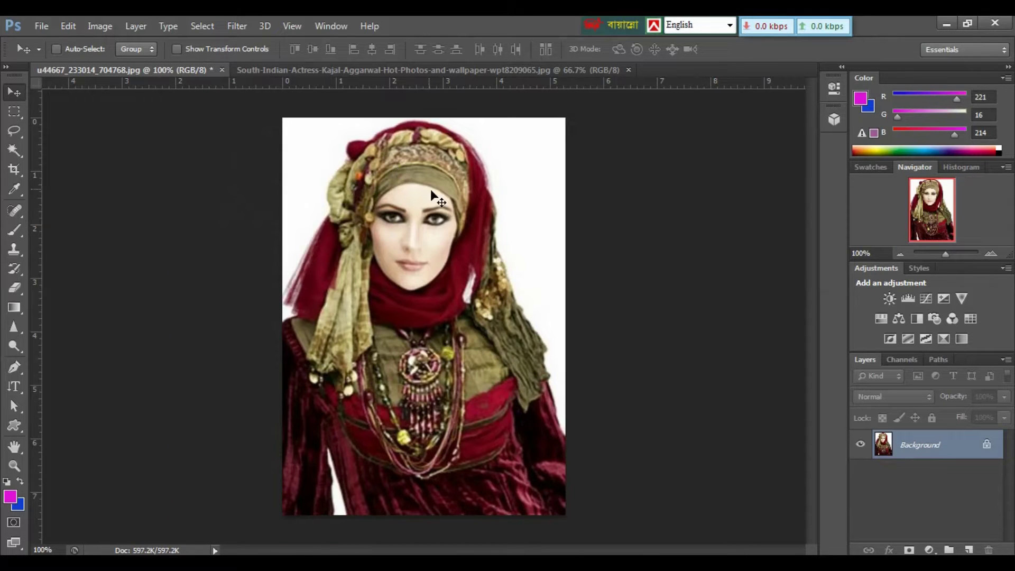
pyautogui.click(406, 69)
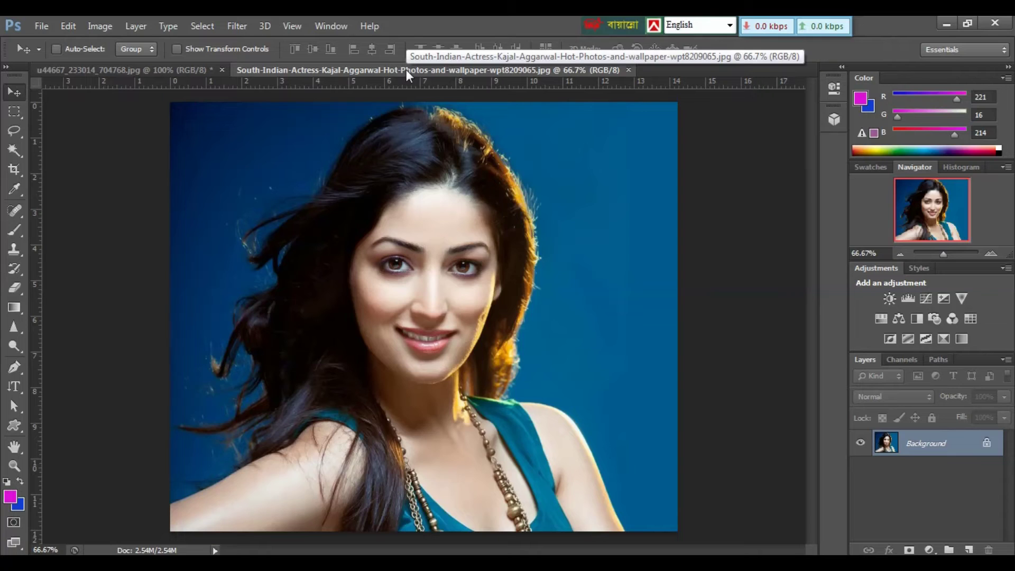
pyautogui.hotkey('ctrl', 'Tab')
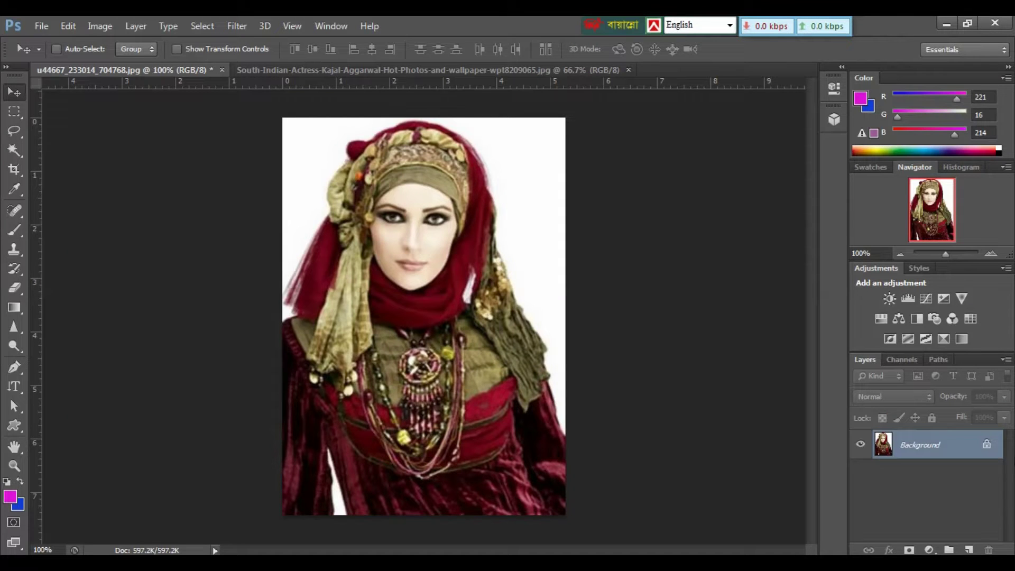
# - Unlock the hijab photo's Background as Layer 0 and zoom onto the face with the Magic Wand
pyautogui.keyDown('alt'); pyautogui.doubleClick(940, 447); pyautogui.keyUp('alt')
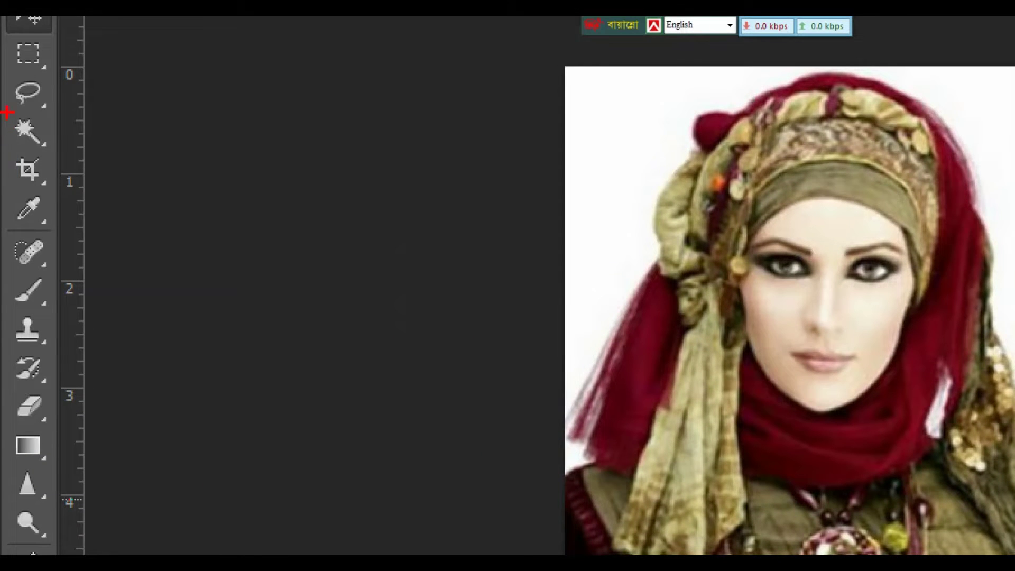
pyautogui.click(7, 135)
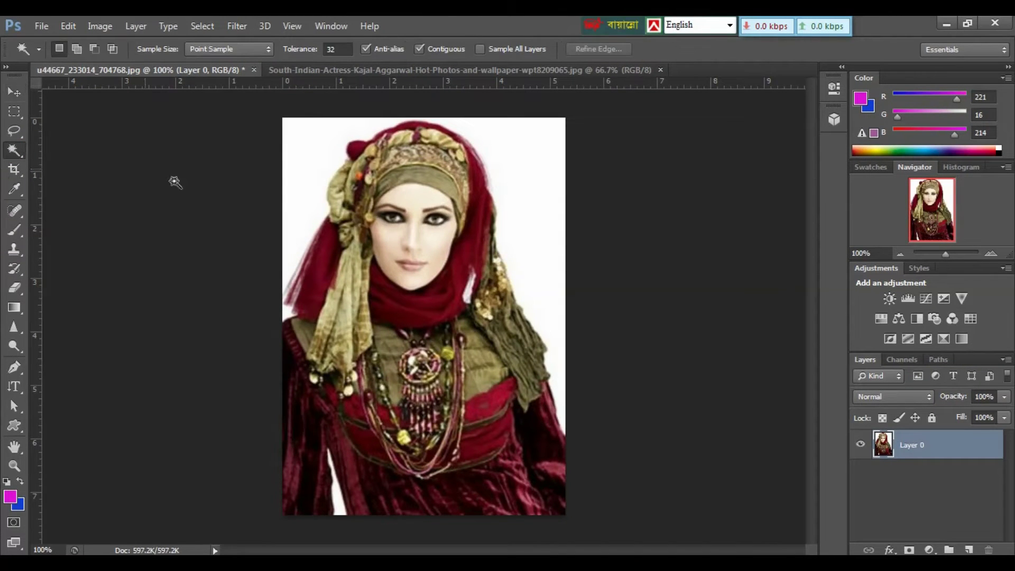
pyautogui.hotkey('ctrl', '+')
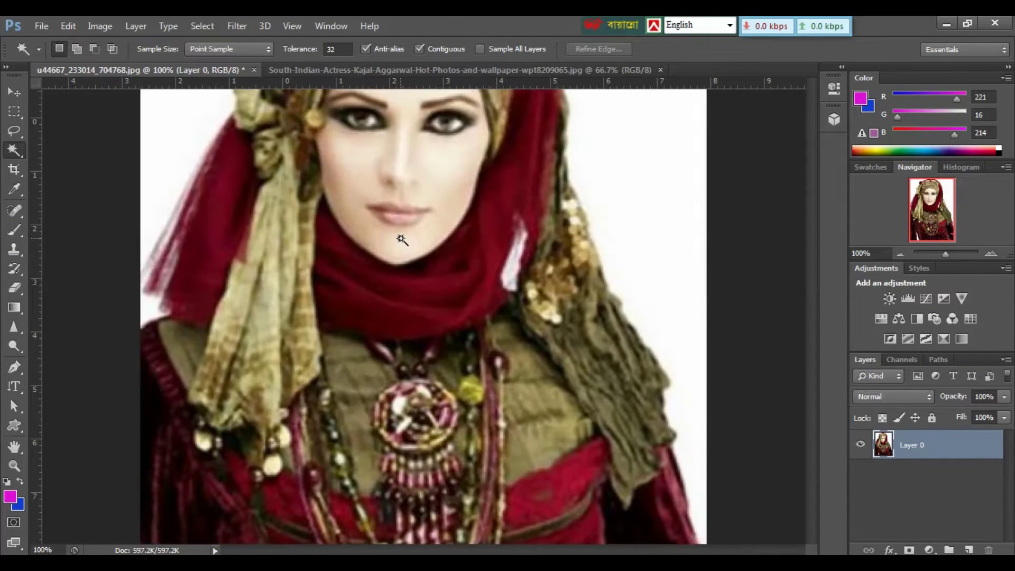
pyautogui.moveTo(403, 238); pyautogui.dragTo(417, 294)
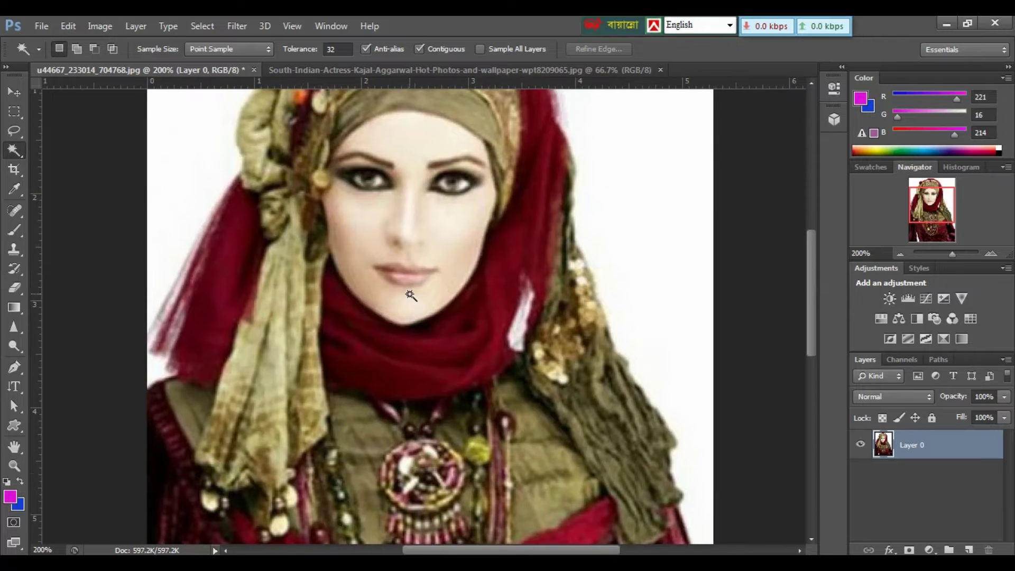
# - Magic-Wand select the face skin and add the left cheek, excluding eyes, nostrils and lips
pyautogui.click(406, 248)
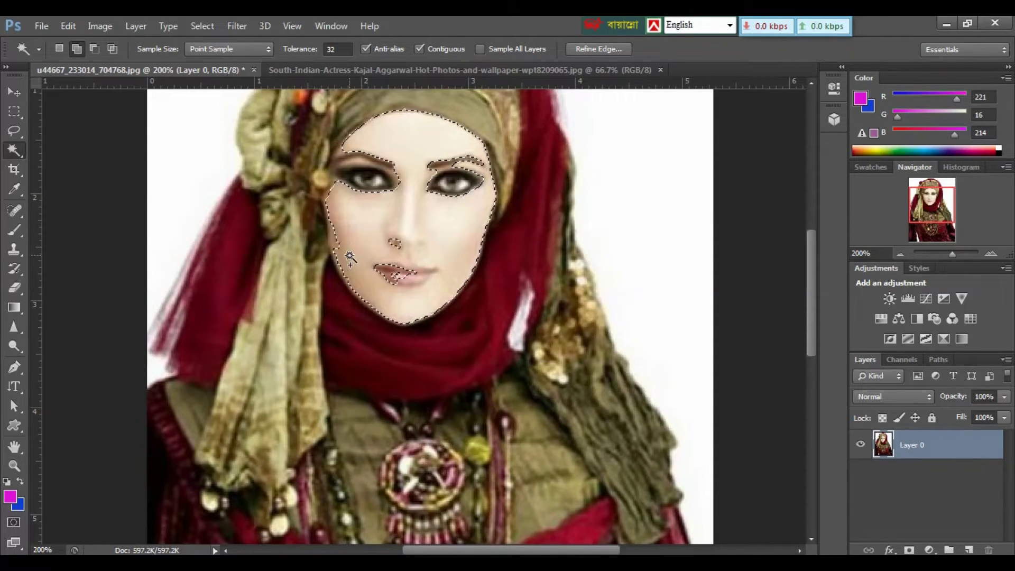
pyautogui.click(337, 243)
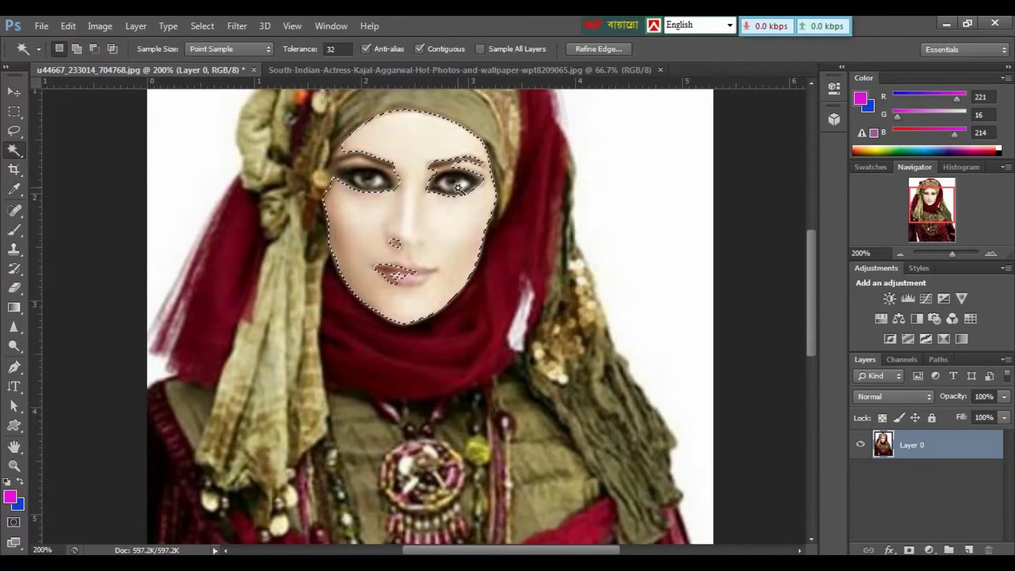
pyautogui.press('f')
pyautogui.press('f')
pyautogui.hotkey('ctrl', '+')
pyautogui.hotkey('ctrl', '+')
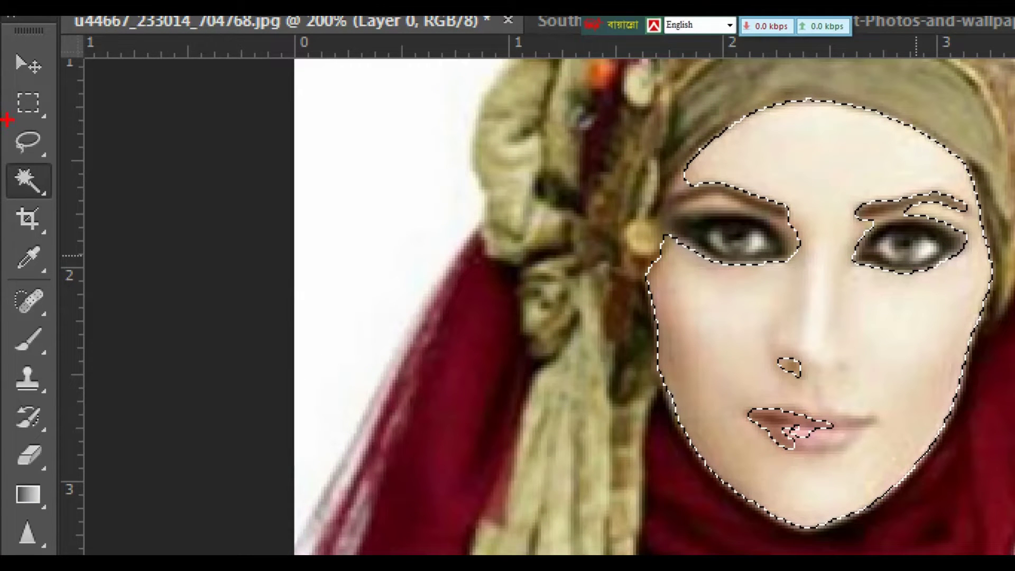
pyautogui.click(28, 141)
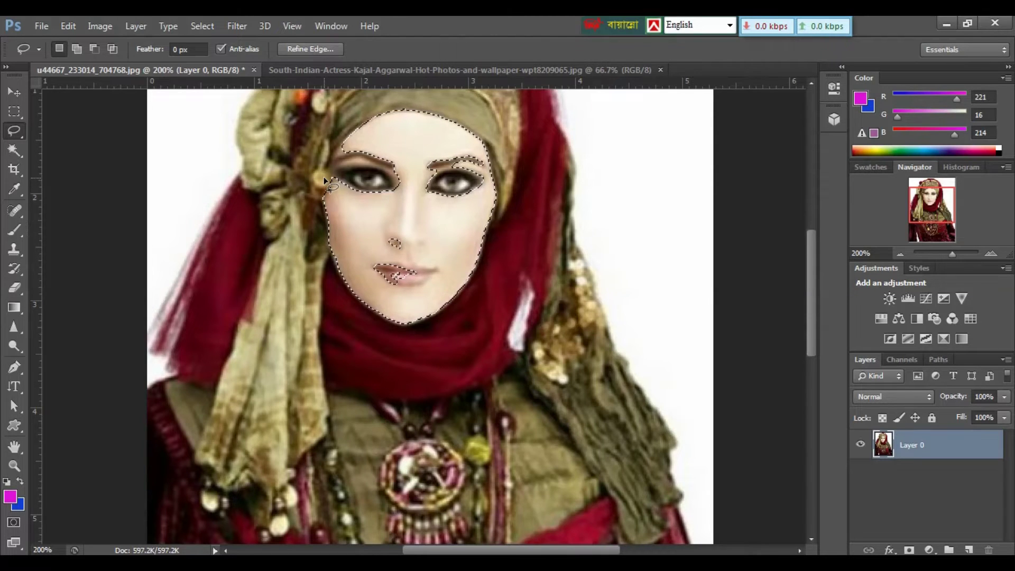
# - Lasso-add the eyes, nose, lips and left face edge to the selection
pyautogui.press('shift')
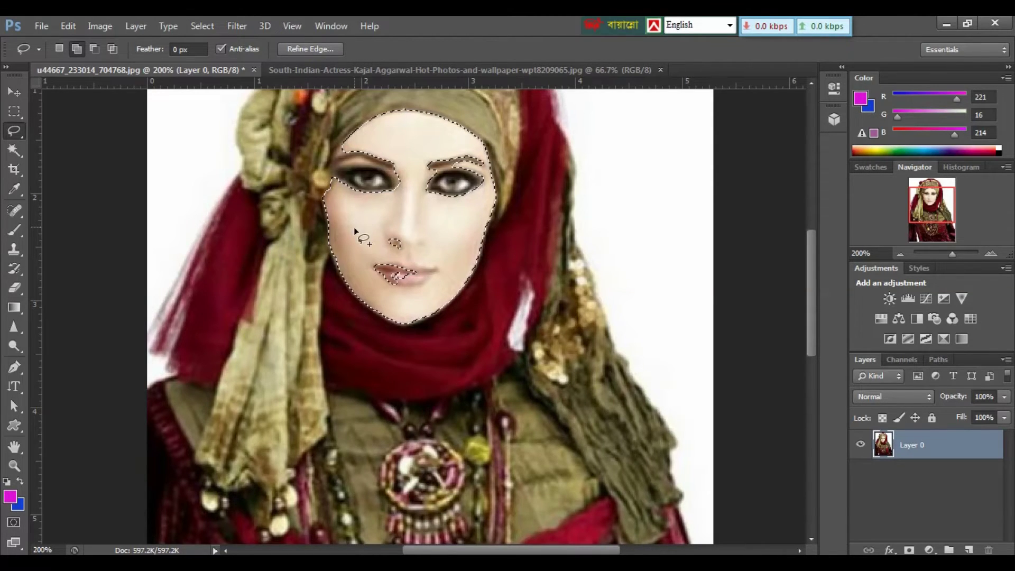
pyautogui.moveTo(354, 231); pyautogui.dragTo(420, 216)
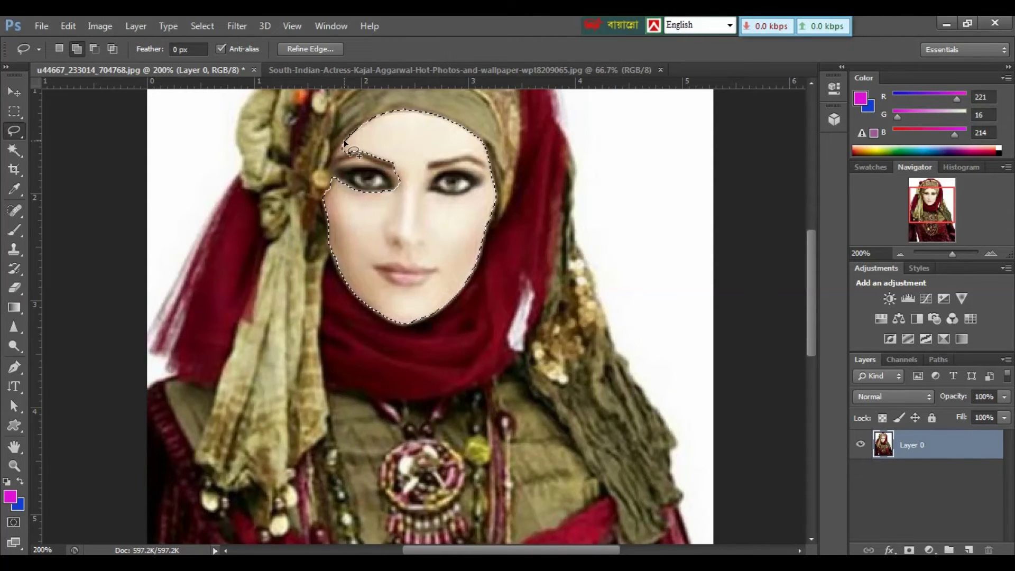
pyautogui.moveTo(344, 142); pyautogui.dragTo(344, 208)
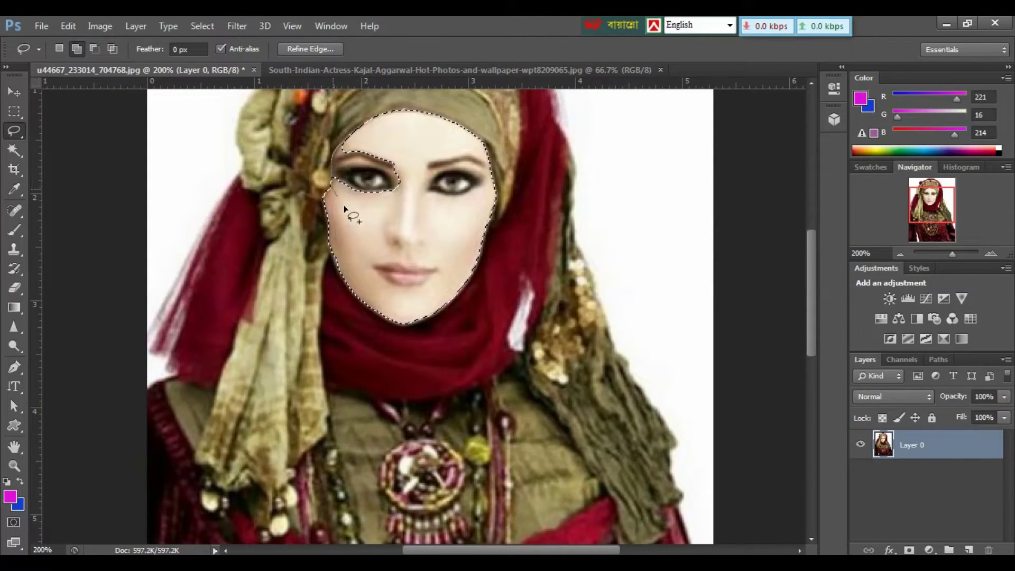
pyautogui.moveTo(362, 213); pyautogui.dragTo(378, 148)
# - Enter a 1-pixel feather radius for the face selection
pyautogui.rightClick(410, 197)
pyautogui.rightClick(388, 218)
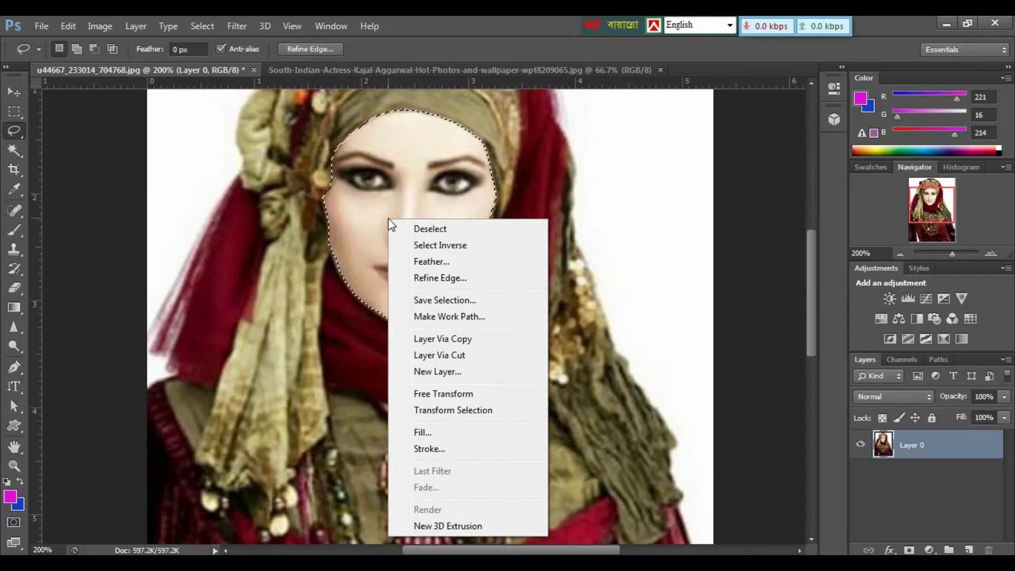
pyautogui.click(446, 261)
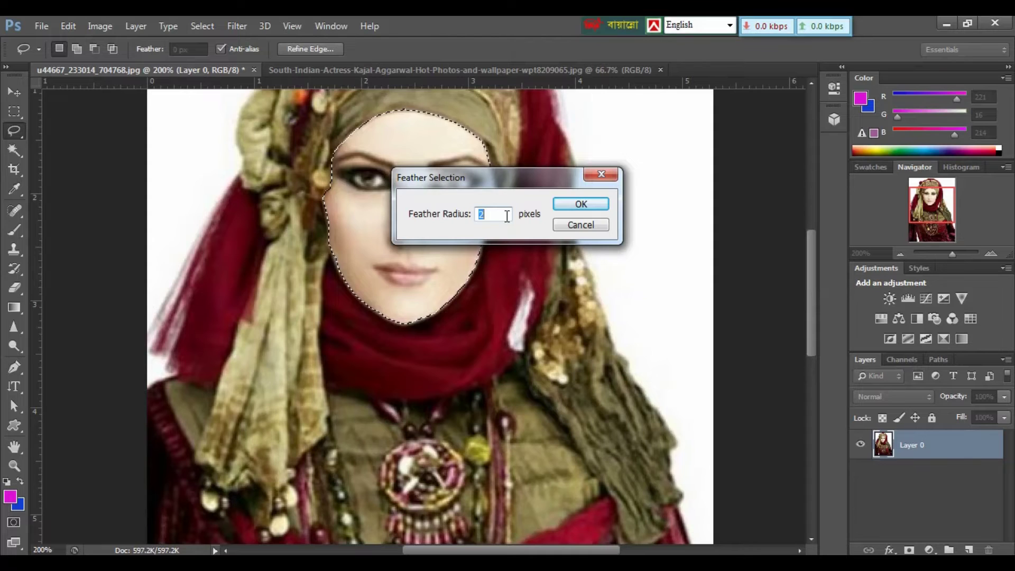
pyautogui.write('1')
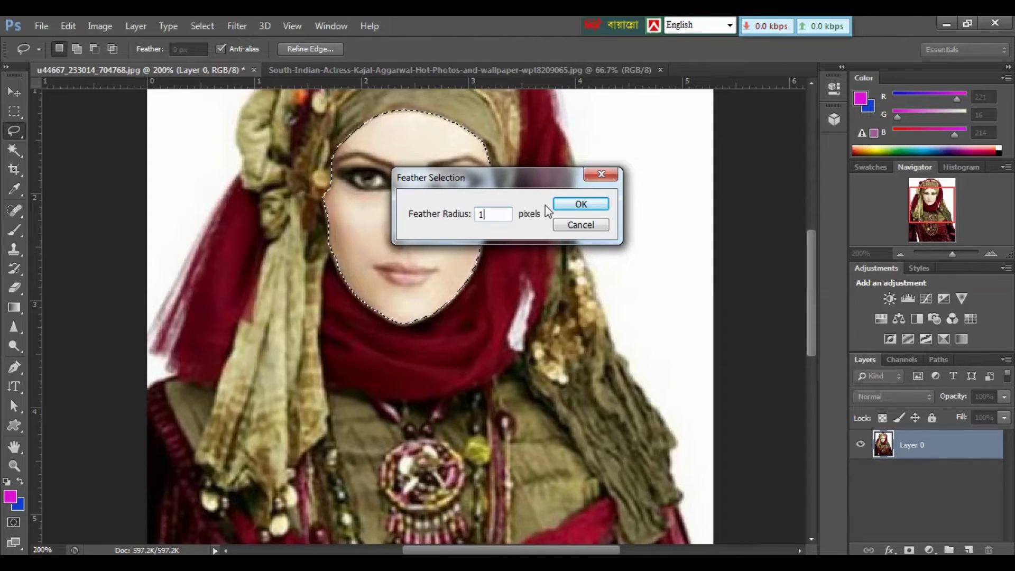
# - Apply the 1-pixel feather, delete the face to transparency, deselect and return to 100% view
pyautogui.click(578, 206)
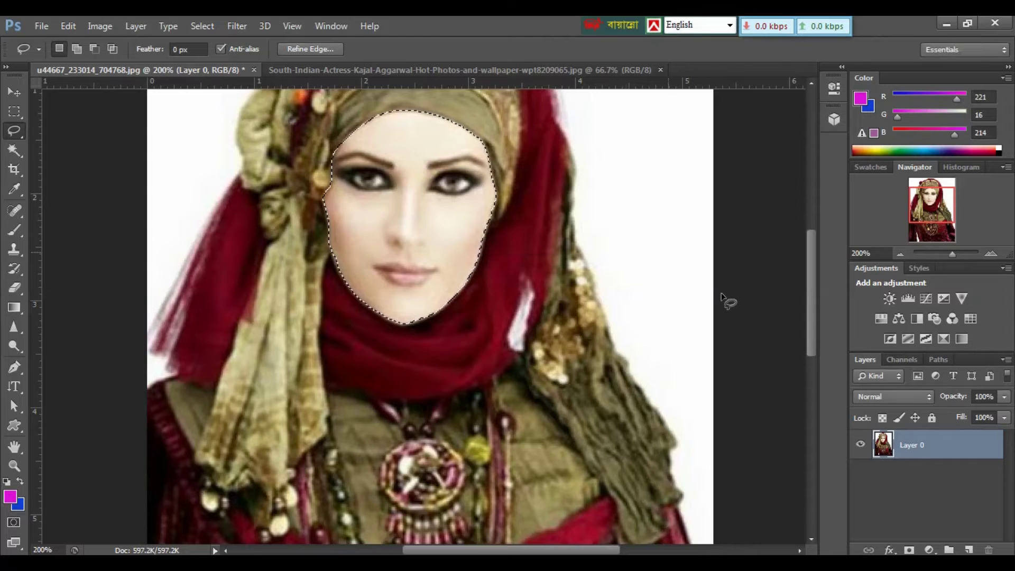
pyautogui.press('Delete')
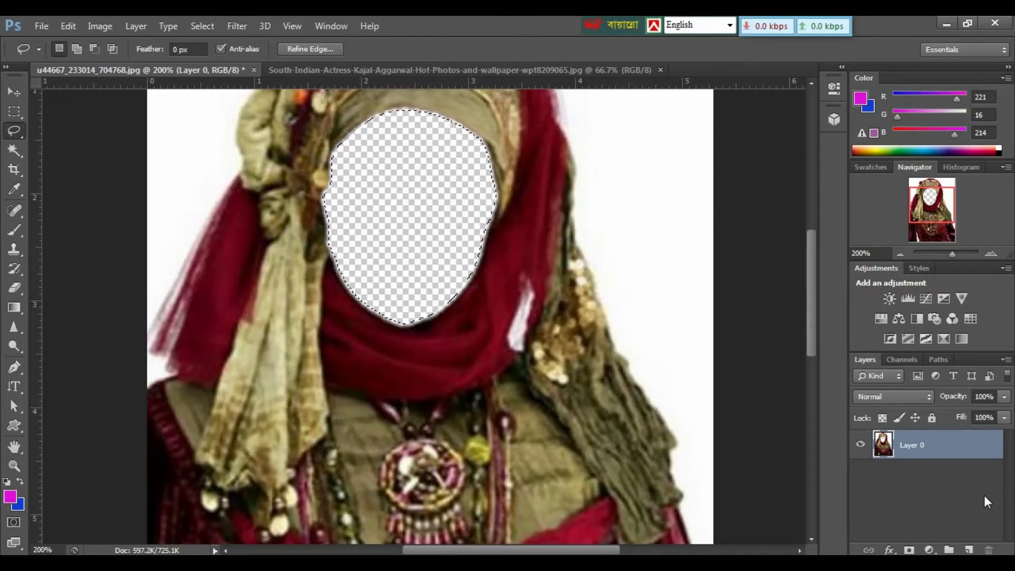
pyautogui.hotkey('ctrl', 'd')
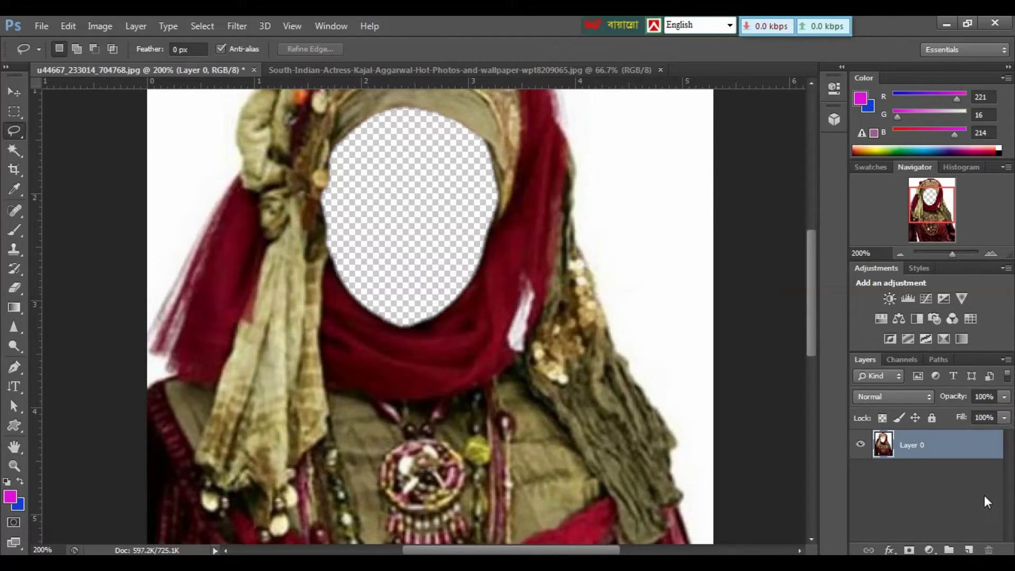
pyautogui.hotkey('ctrl', '-')
pyautogui.hotkey('ctrl', '-')
pyautogui.hotkey('ctrl', '-')
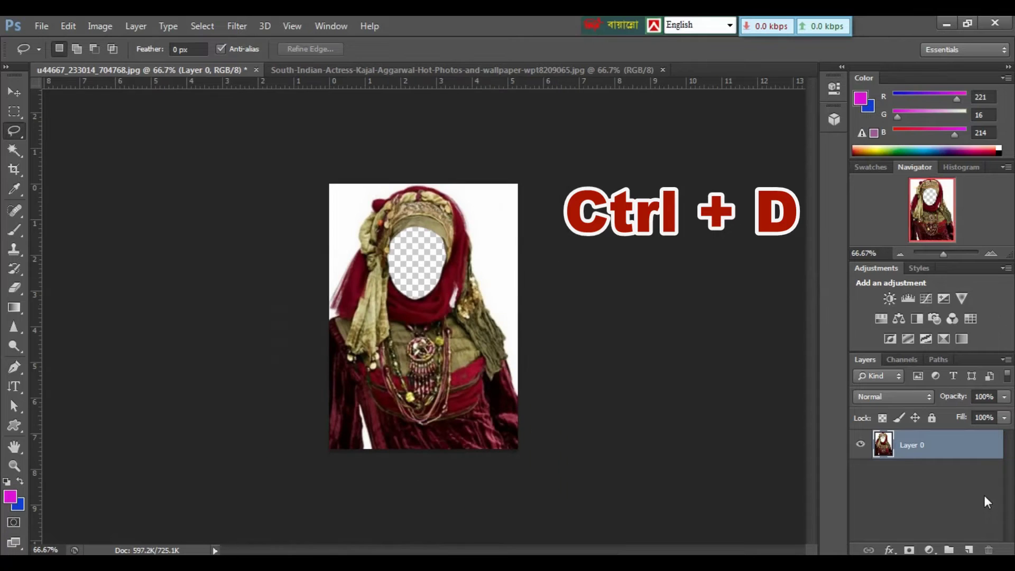
pyautogui.hotkey('ctrl', '+')
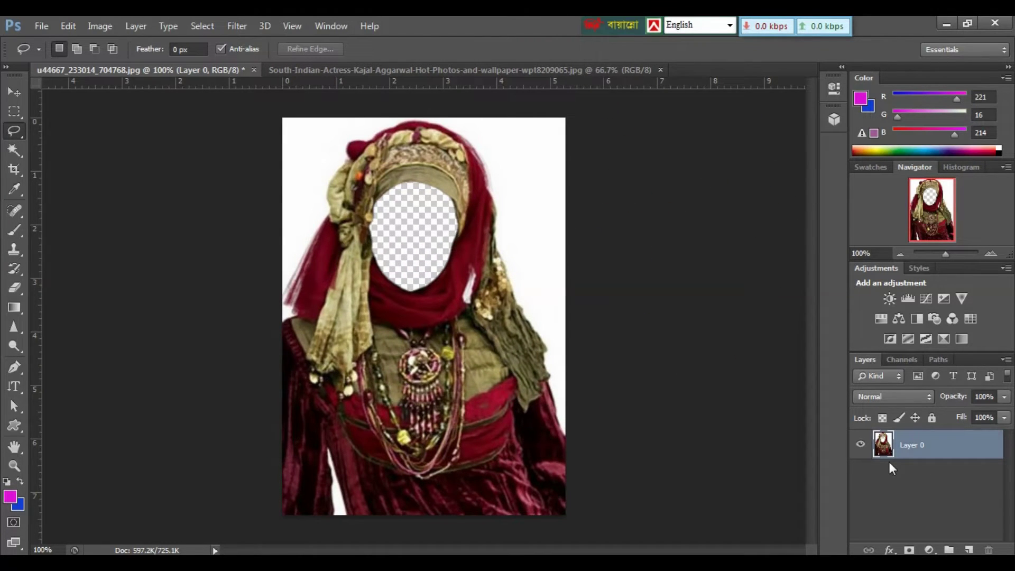
# - Drag the blue-background portrait into the hijab document as Layer 1, positioned to show the full face
pyautogui.click(498, 70)
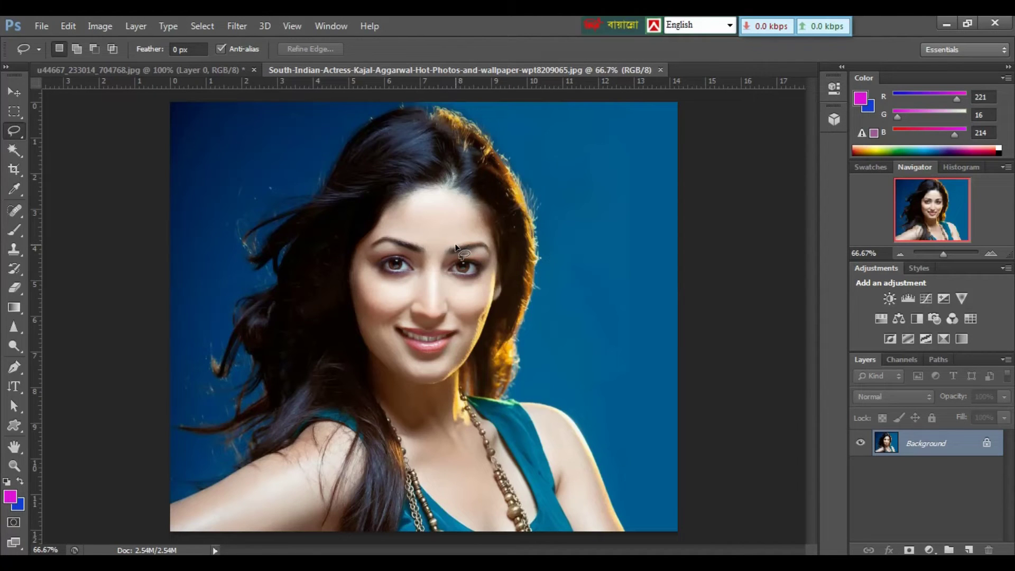
pyautogui.press('v')
pyautogui.hotkey('ctrl', '-')
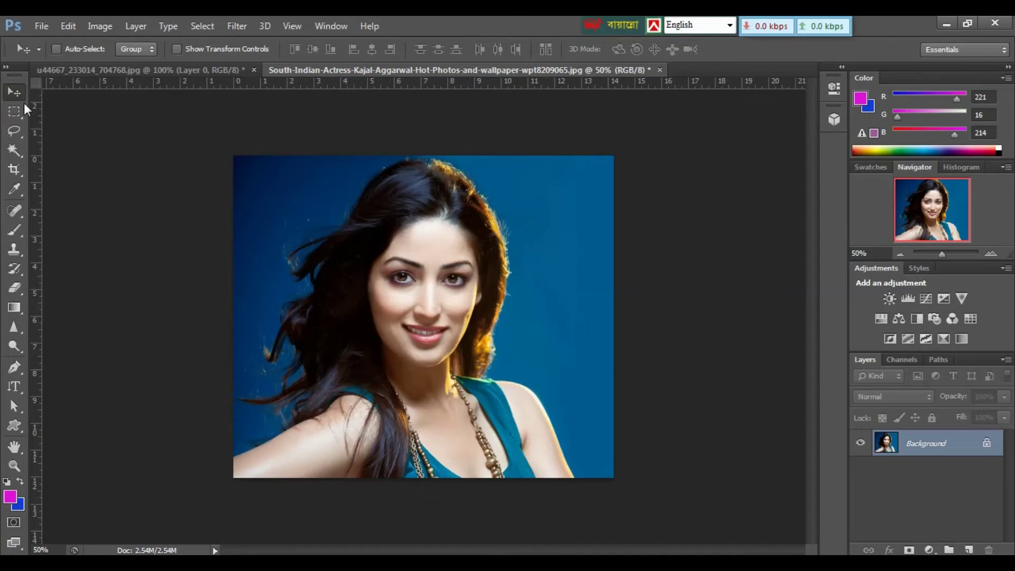
pyautogui.moveTo(232, 84); pyautogui.dragTo(375, 220)
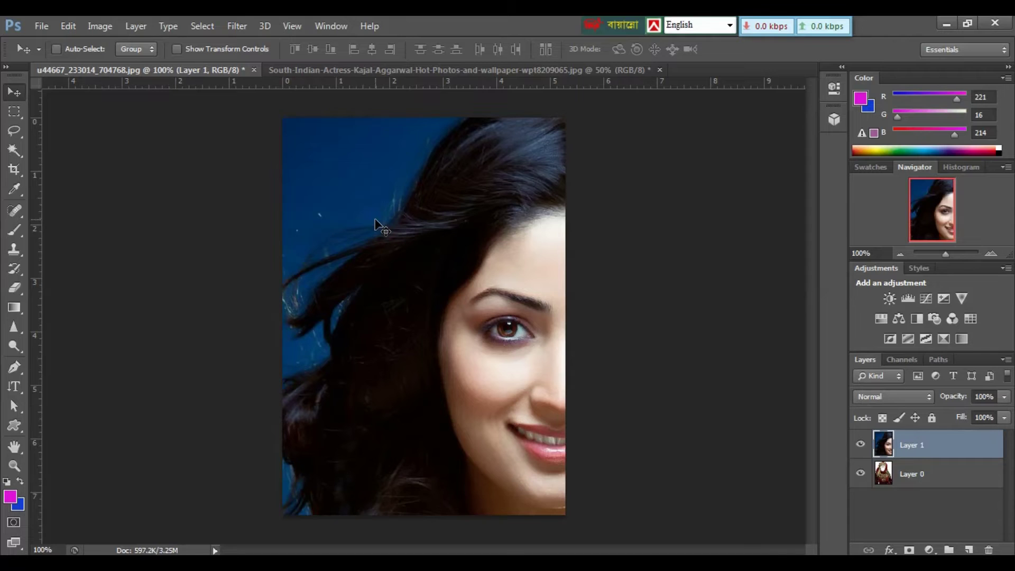
pyautogui.hotkey('ctrl', '-')
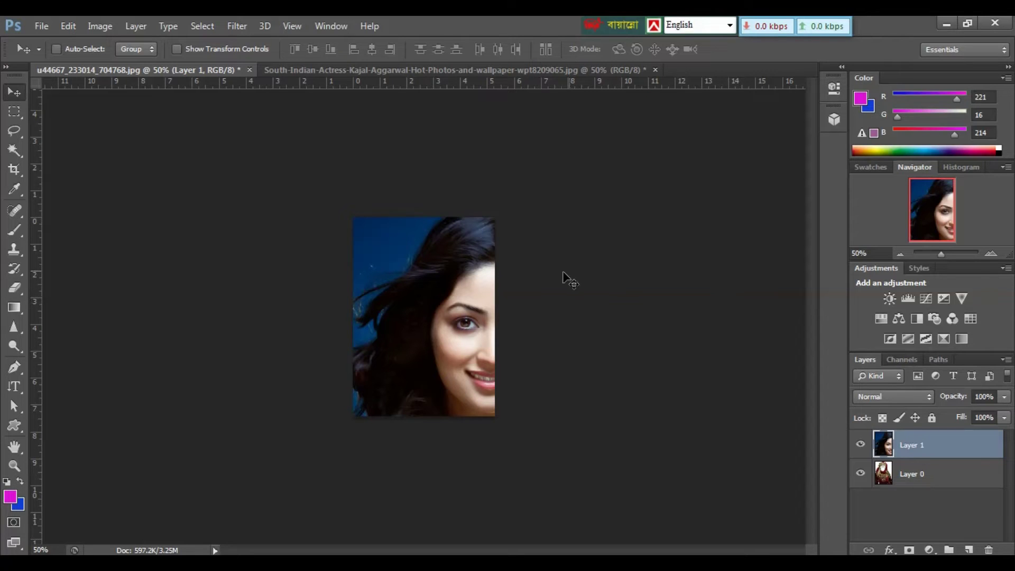
pyautogui.moveTo(475, 304); pyautogui.dragTo(436, 307)
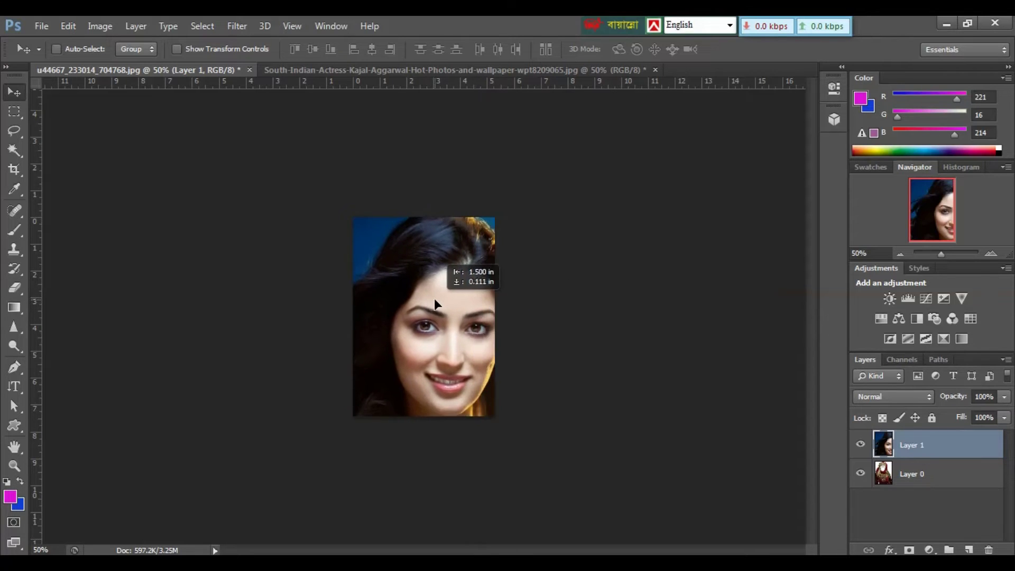
pyautogui.hotkey('ctrl', '+')
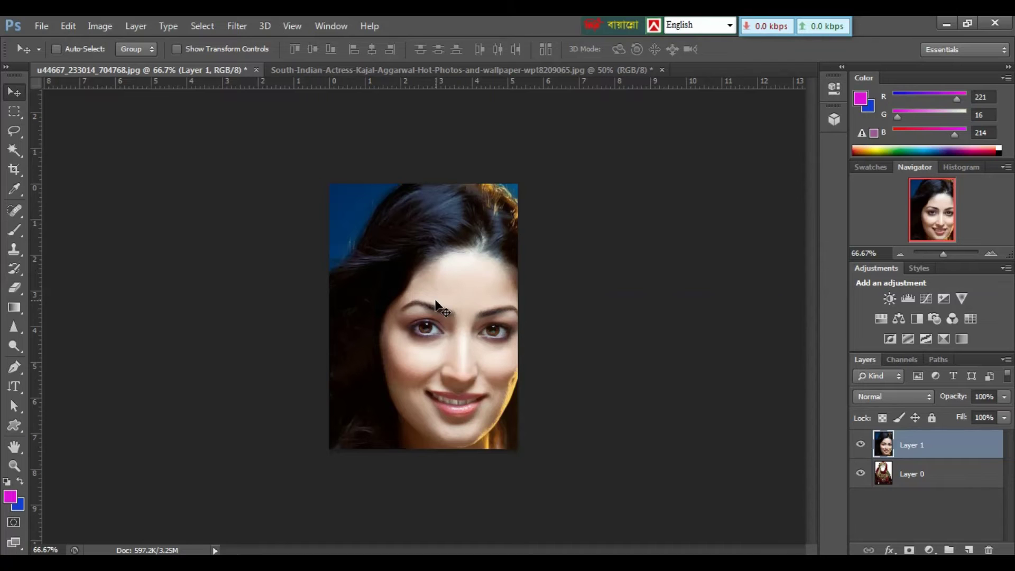
pyautogui.hotkey('ctrl', '-')
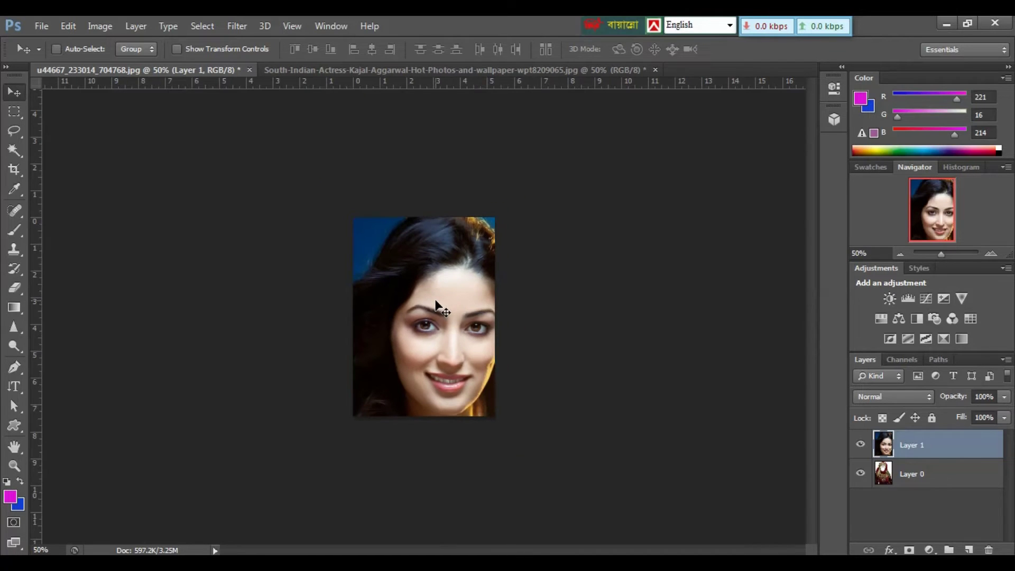
pyautogui.hotkey('ctrl', 't')
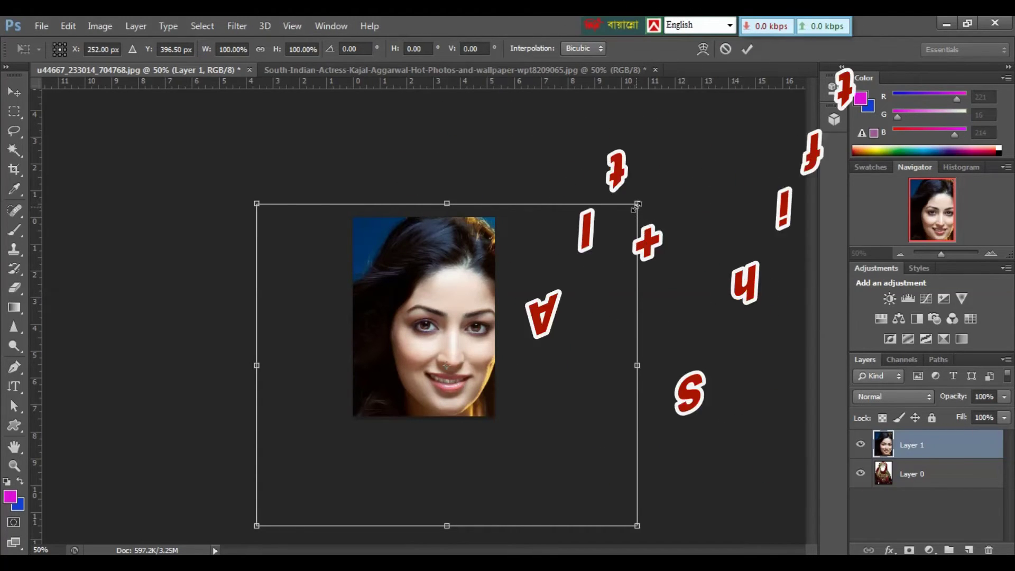
# - Scale the portrait layer to under half size over the photo's upper part and commit
pyautogui.moveTo(637, 204); pyautogui.dragTo(540, 287)
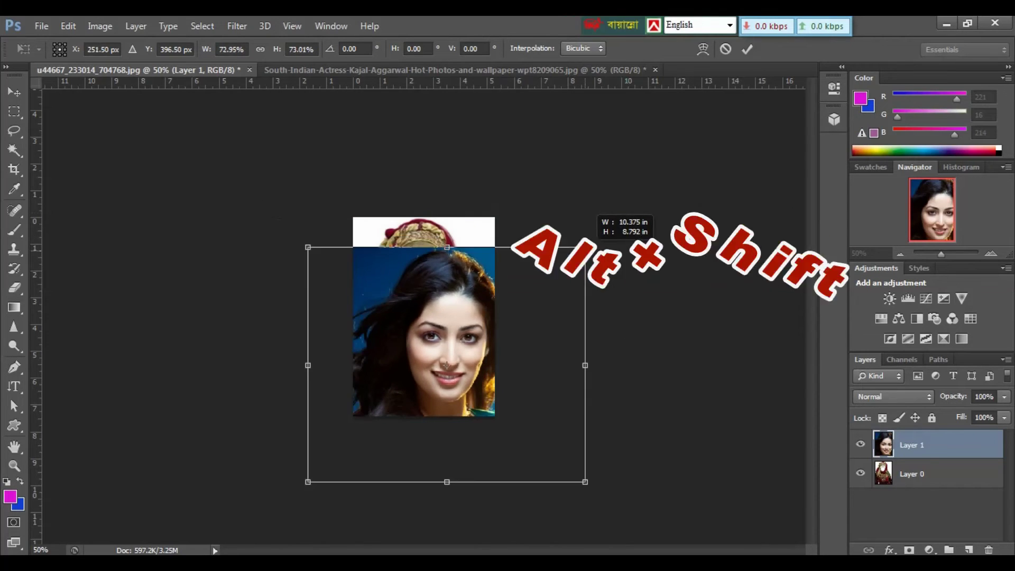
pyautogui.moveTo(483, 341); pyautogui.dragTo(458, 273)
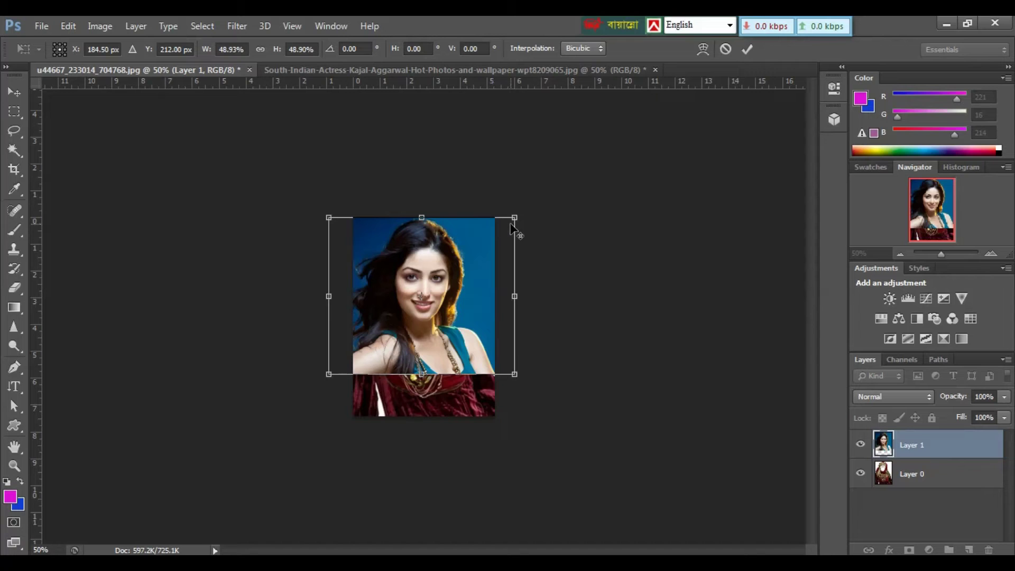
pyautogui.moveTo(512, 227); pyautogui.dragTo(506, 226)
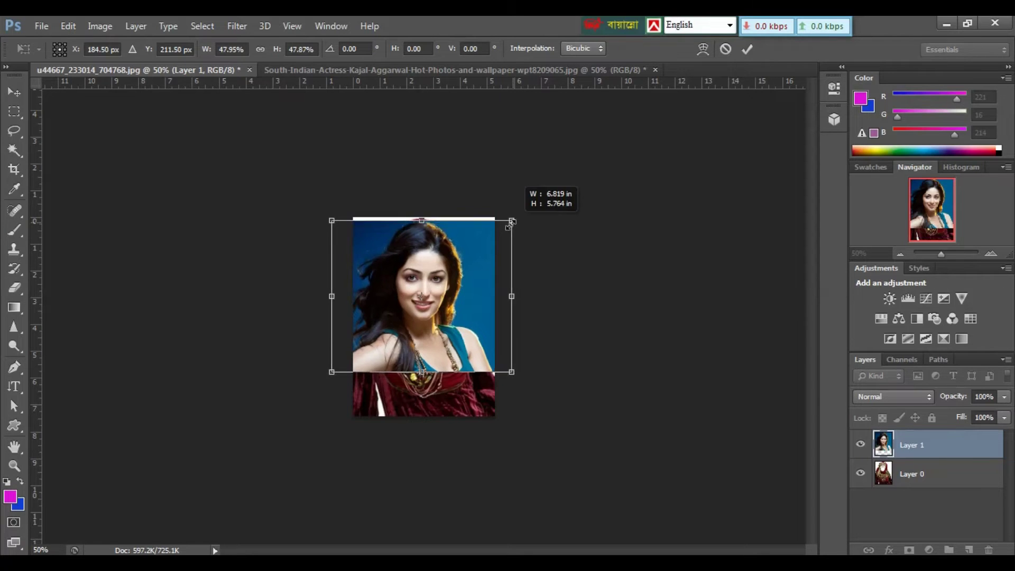
pyautogui.press('Return')
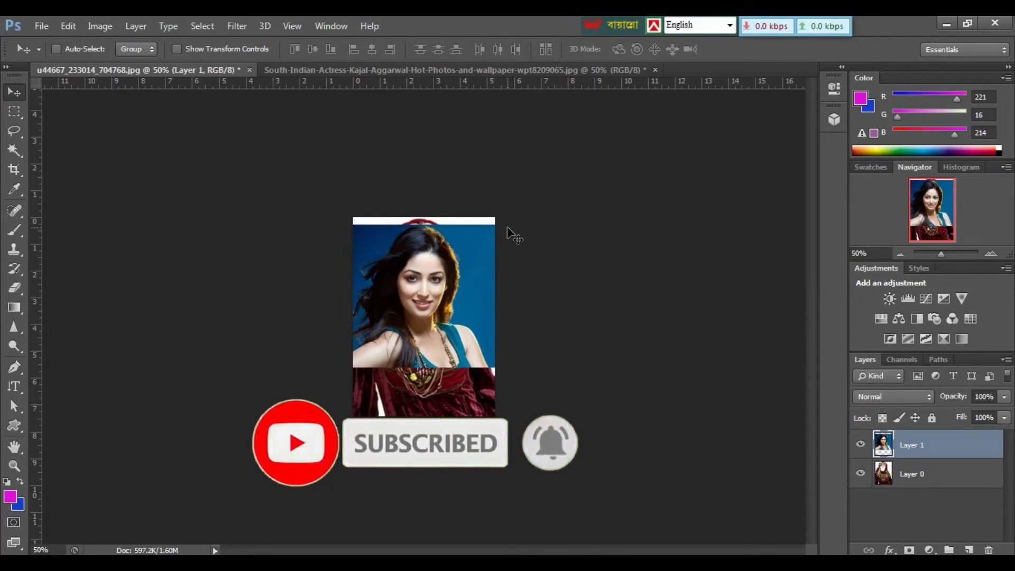
pyautogui.hotkey('ctrl', '+')
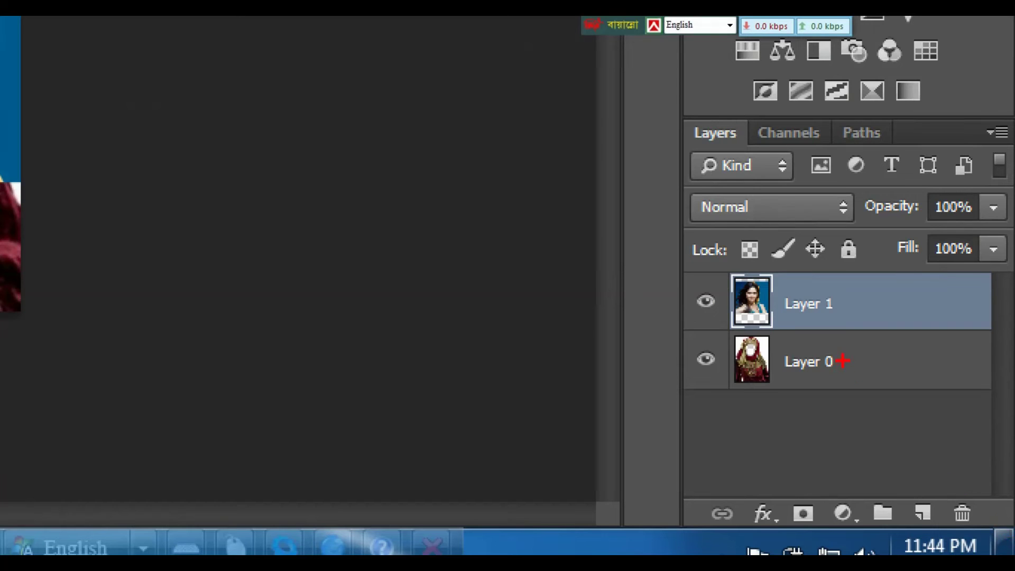
# - Move Layer 0 above Layer 1 and shift the portrait so the face fills the hijab opening
pyautogui.moveTo(839, 359); pyautogui.dragTo(922, 459)
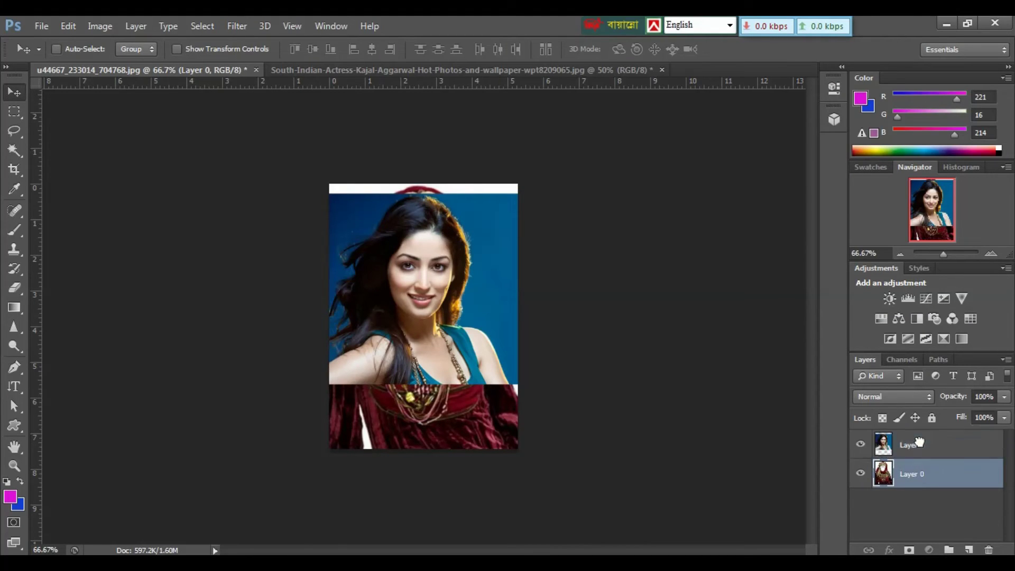
pyautogui.moveTo(923, 460); pyautogui.dragTo(920, 446)
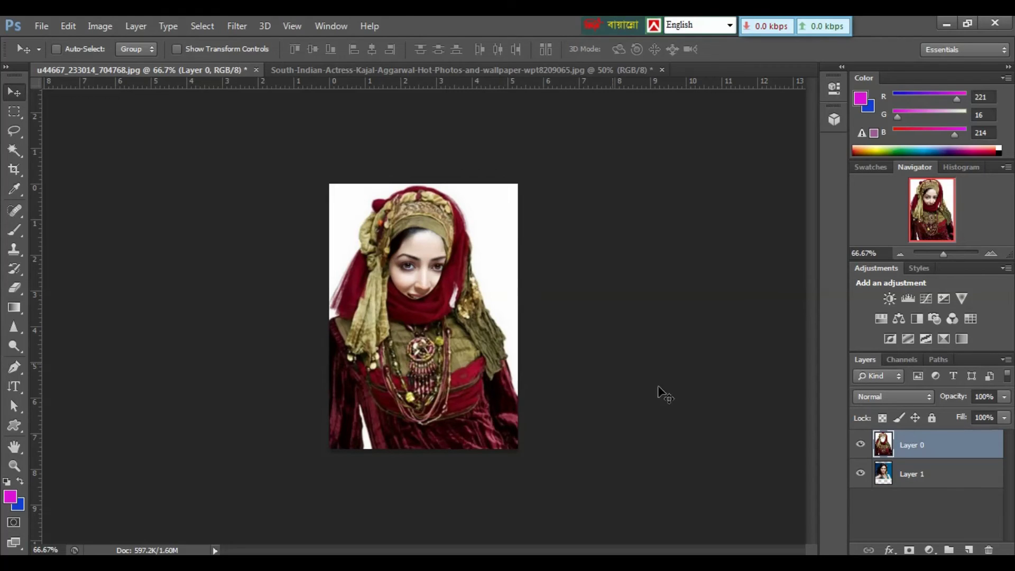
pyautogui.click(920, 474)
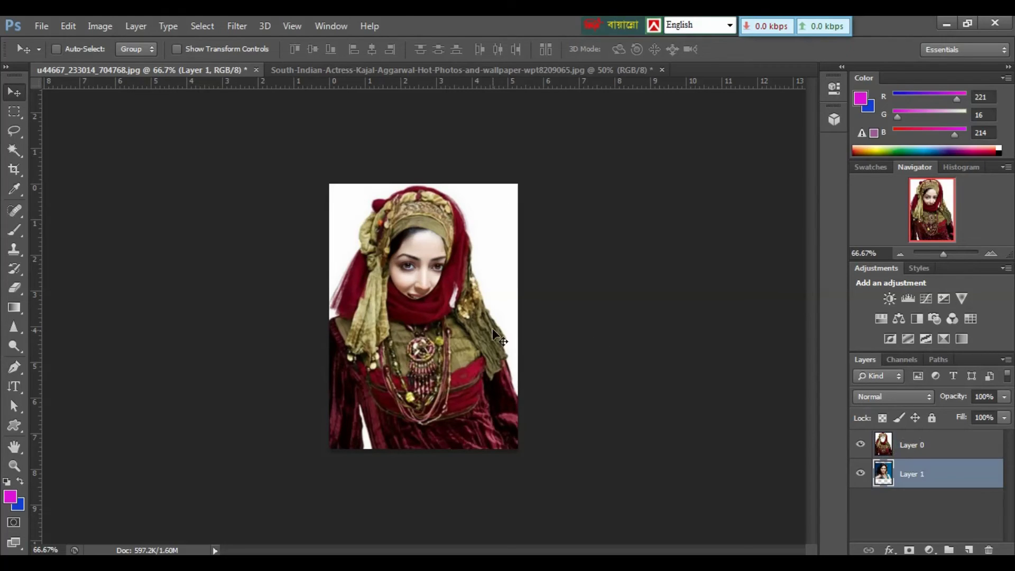
pyautogui.moveTo(487, 321); pyautogui.dragTo(485, 313)
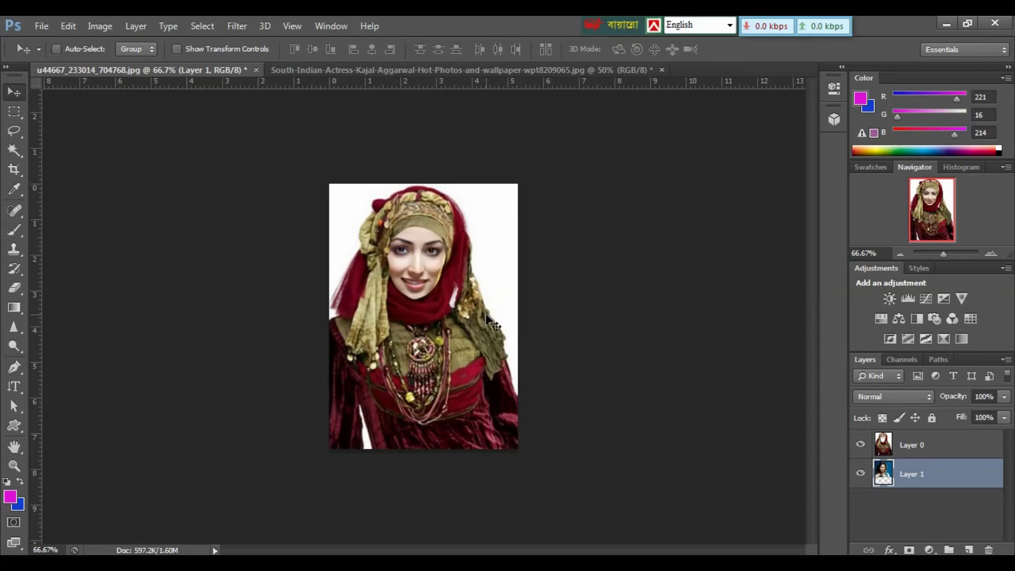
pyautogui.hotkey('ctrl', '+')
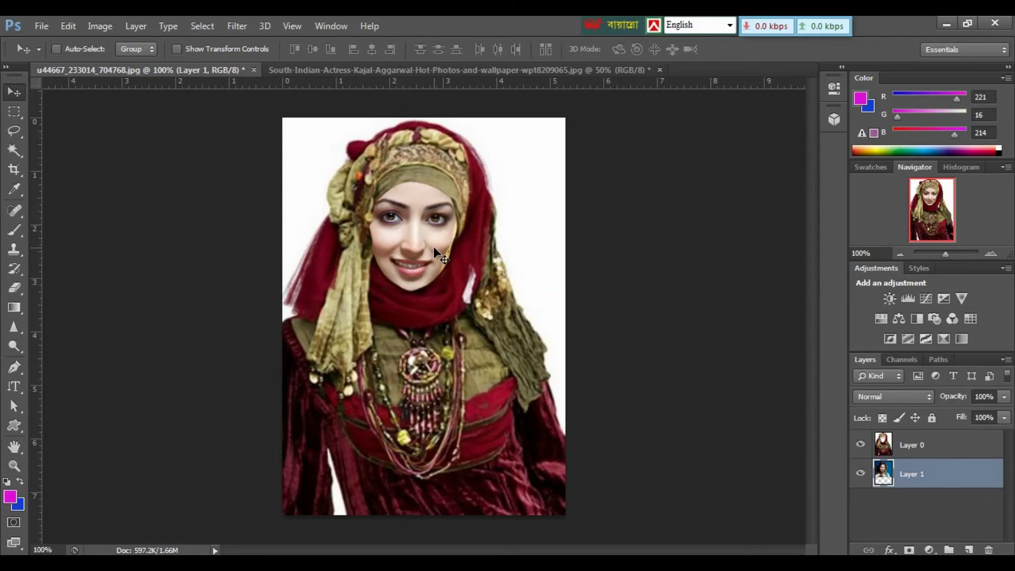
pyautogui.moveTo(434, 246); pyautogui.dragTo(435, 246)
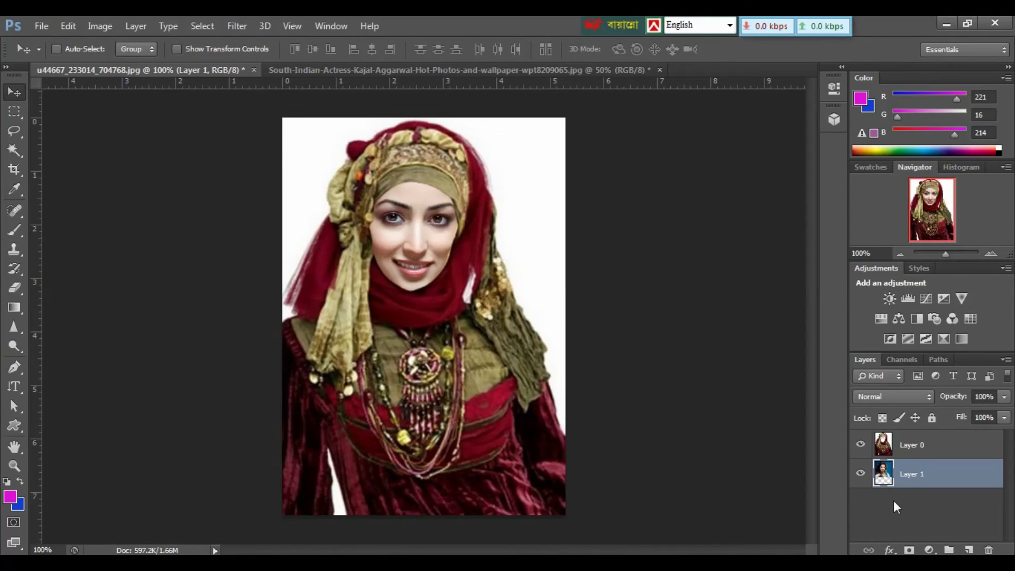
pyautogui.hotkey('ctrl', 't')
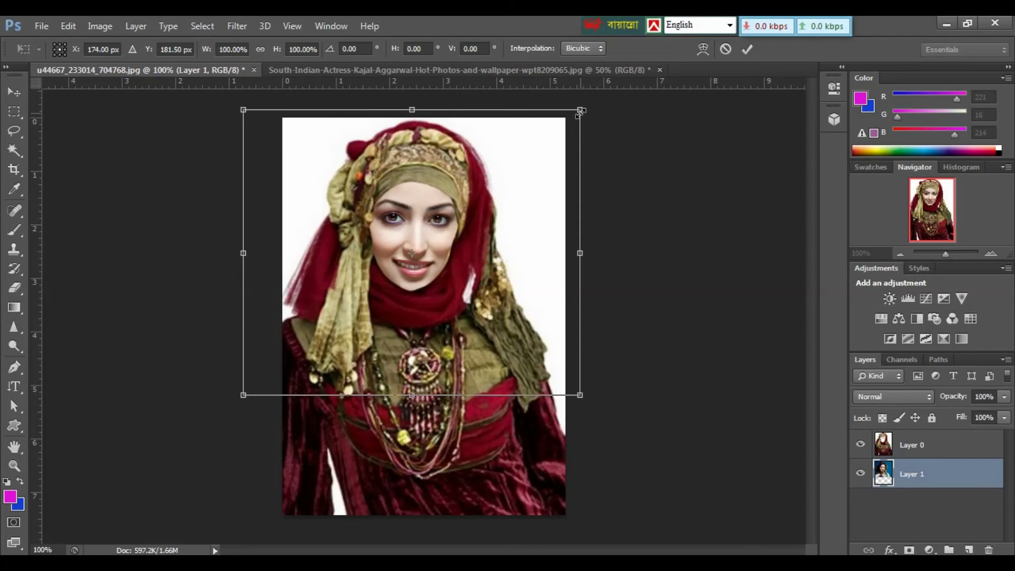
# - Shrink the portrait to about 93% so the face fits snugly, and commit
pyautogui.moveTo(579, 111); pyautogui.dragTo(570, 122)
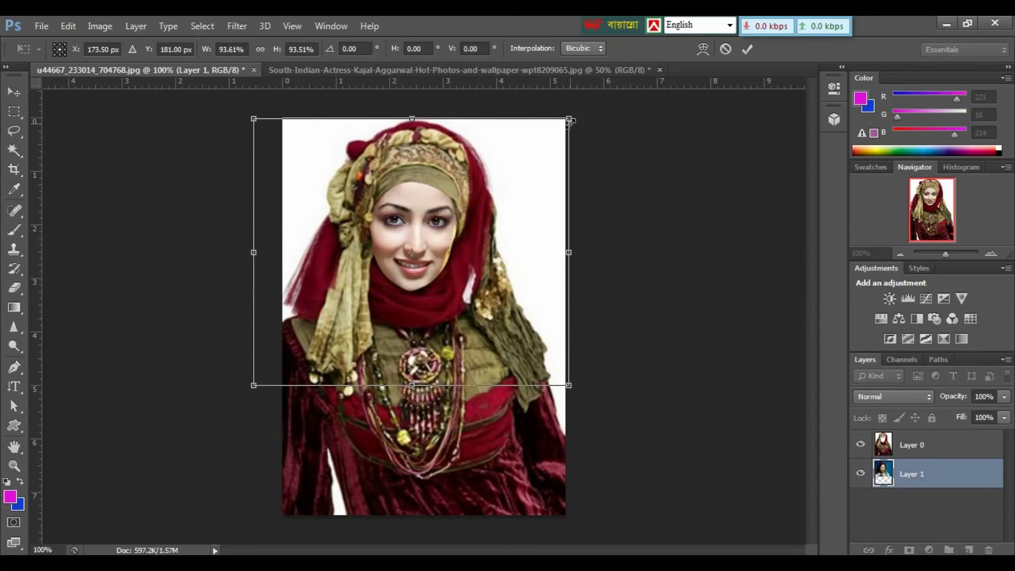
pyautogui.press('Return')
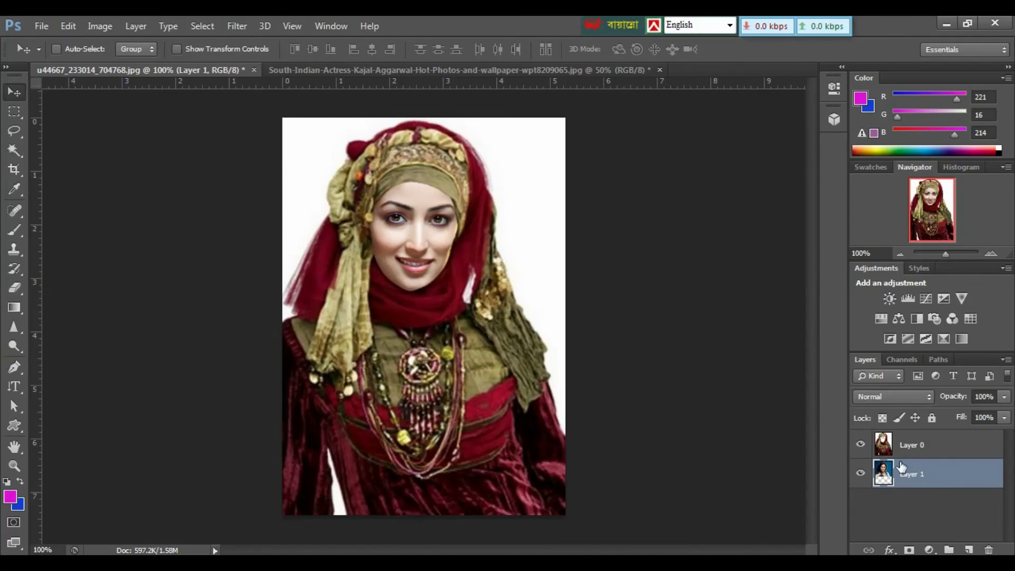
pyautogui.click(861, 444)
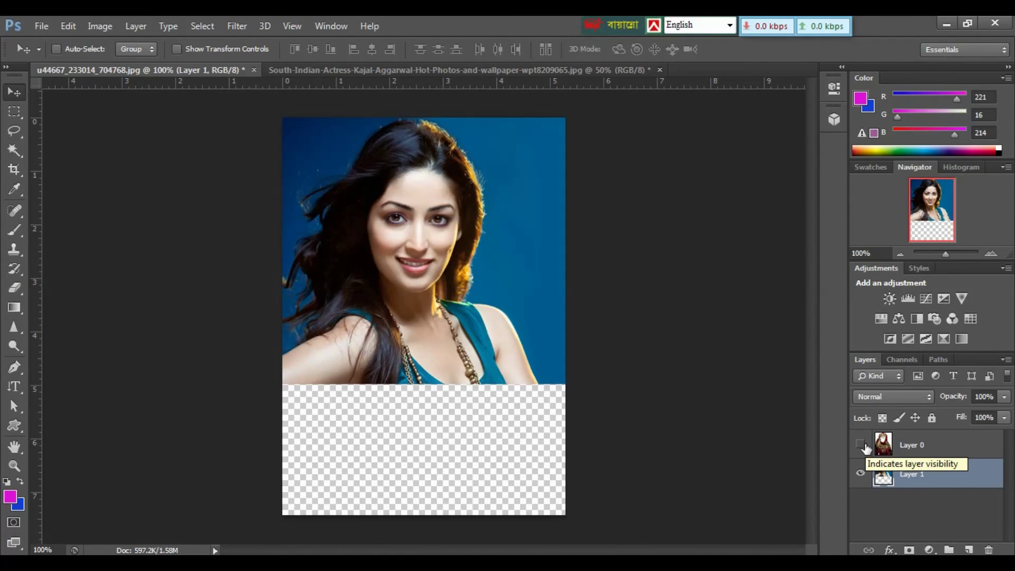
pyautogui.click(862, 445)
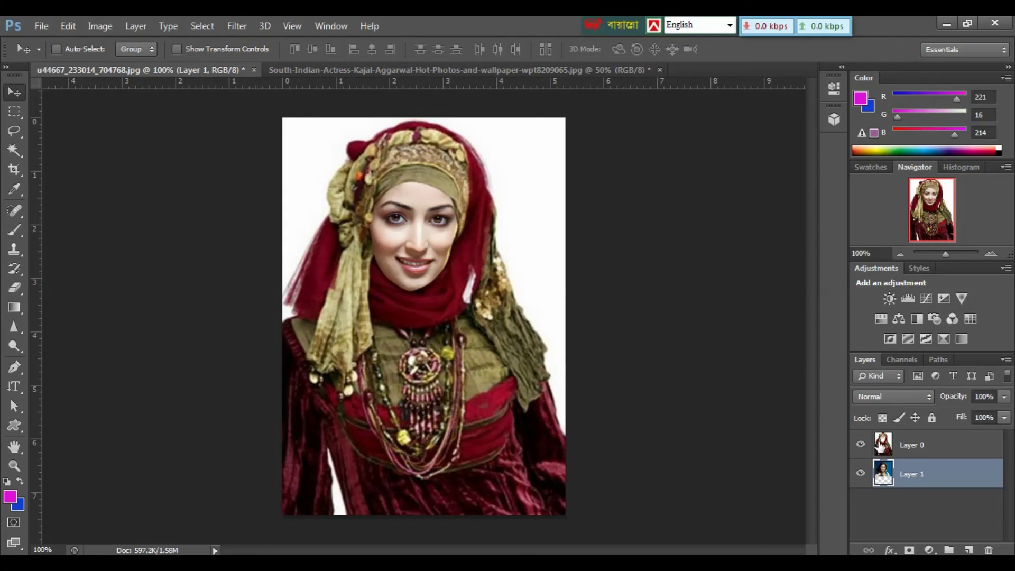